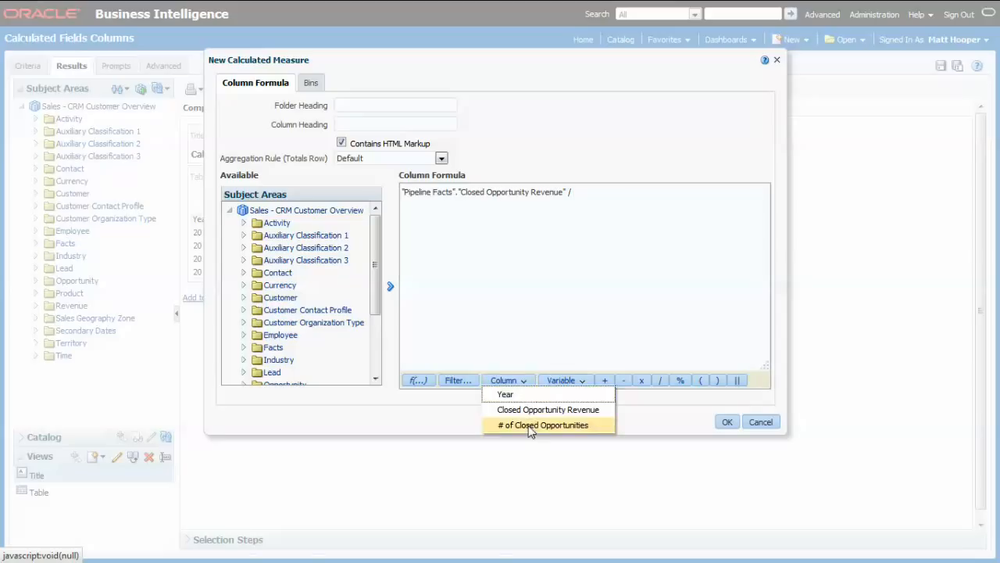
Complete the calculated measure dividing Closed Opportunity Revenue by # of Closed Opportunities, headed "Avg Dealsize", with HTML markup turned off.
left_click(532, 427)
left_click(363, 125)
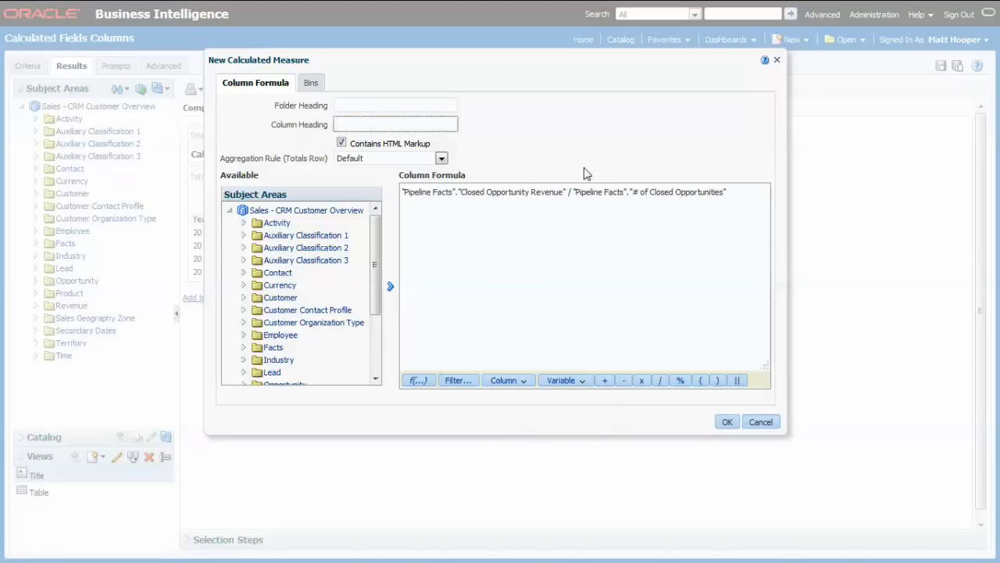
type("Avg Dealsize")
left_click(341, 143)
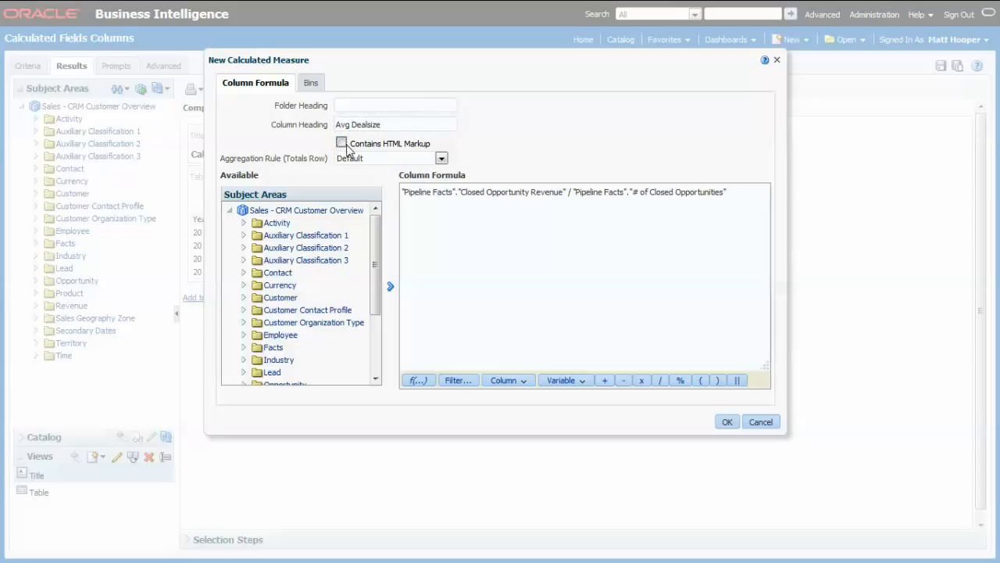
left_click(727, 422)
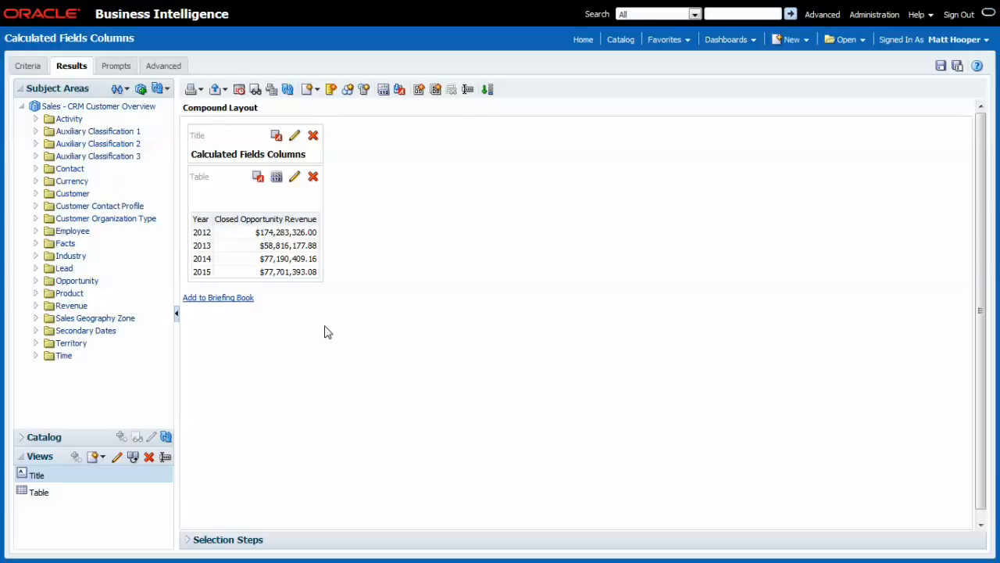
Start a new calculated measure with the column heading "% Diff" and HTML markup enabled.
left_click(331, 91)
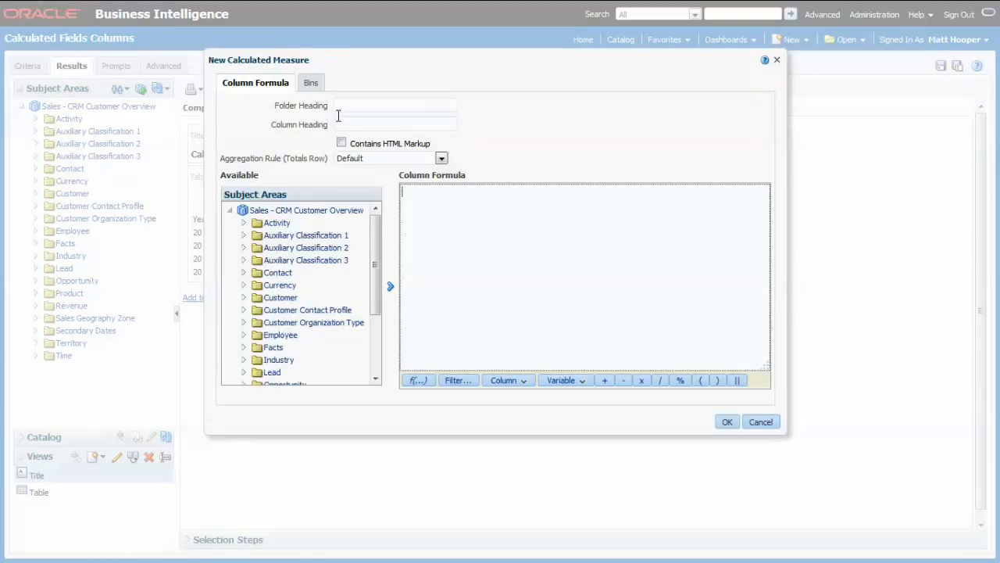
left_click(341, 142)
left_click(352, 125)
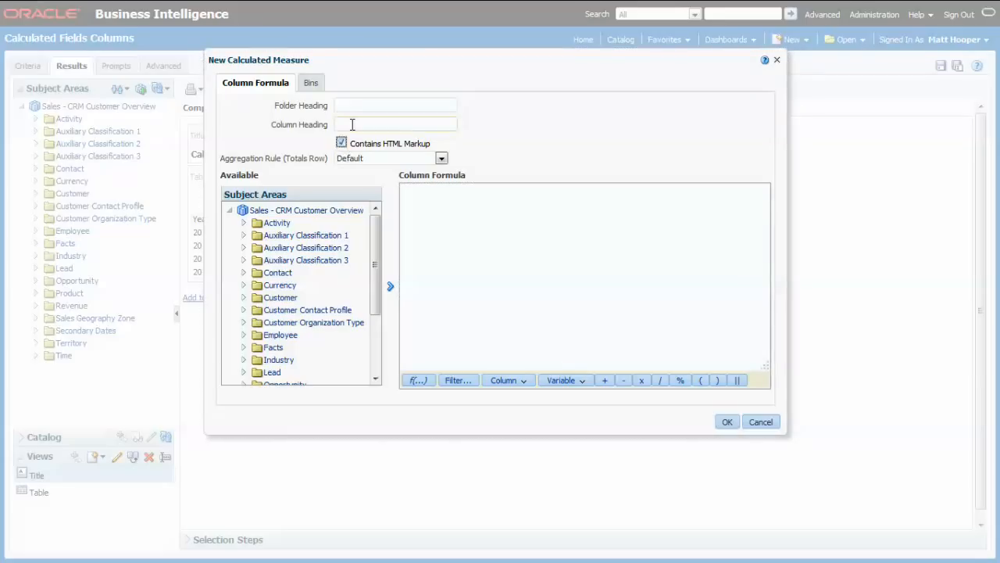
left_click(355, 121)
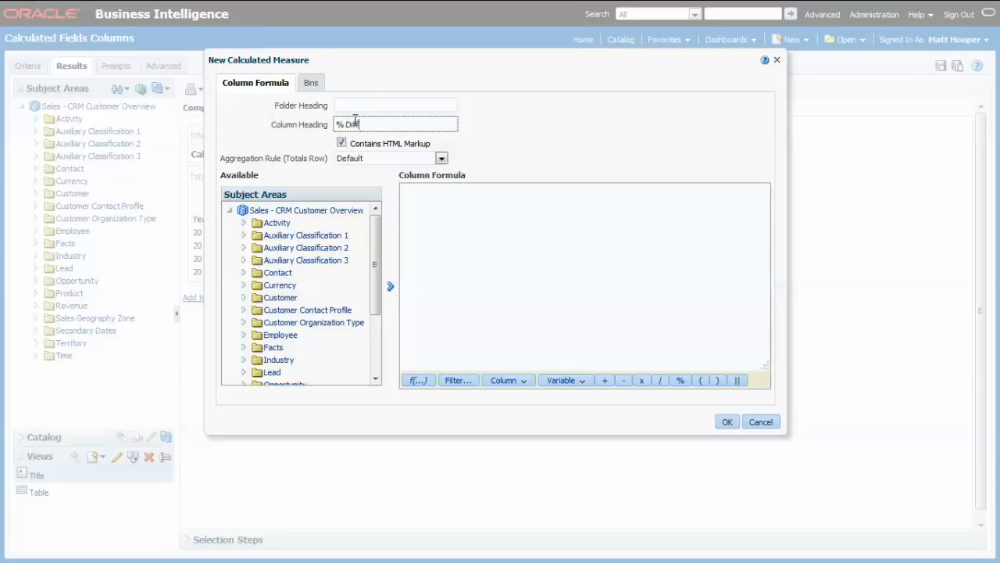
type("% Diff")
Insert the MSUM running aggregate function into the % Diff column formula.
left_click(461, 222)
left_click(418, 380)
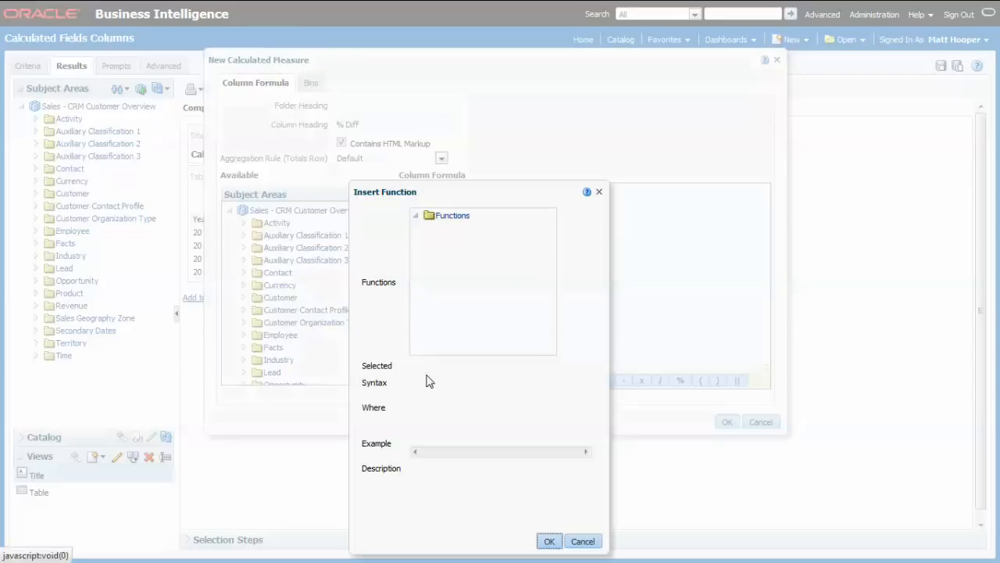
left_click(431, 242)
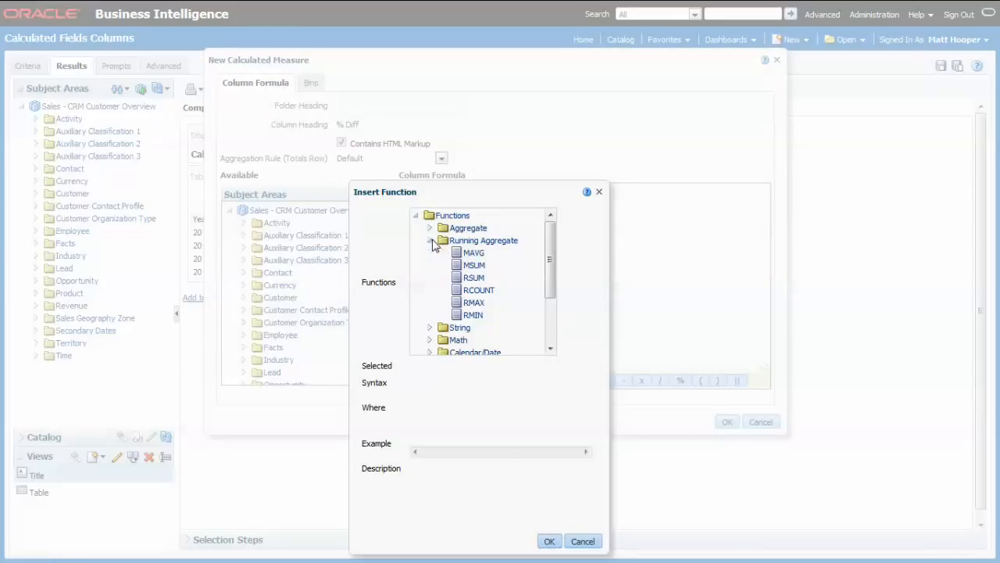
left_click(474, 265)
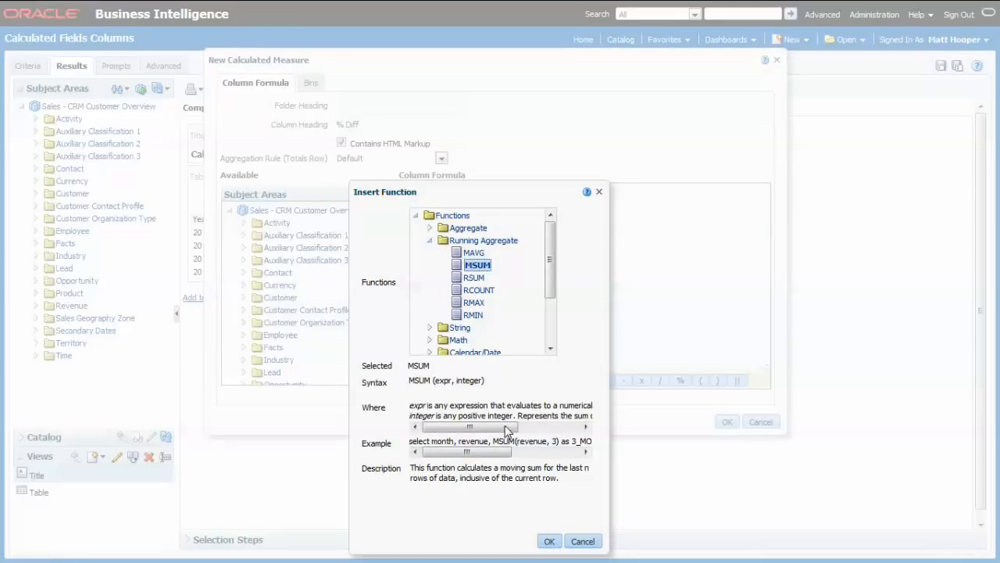
left_click_drag(504, 425, 567, 426)
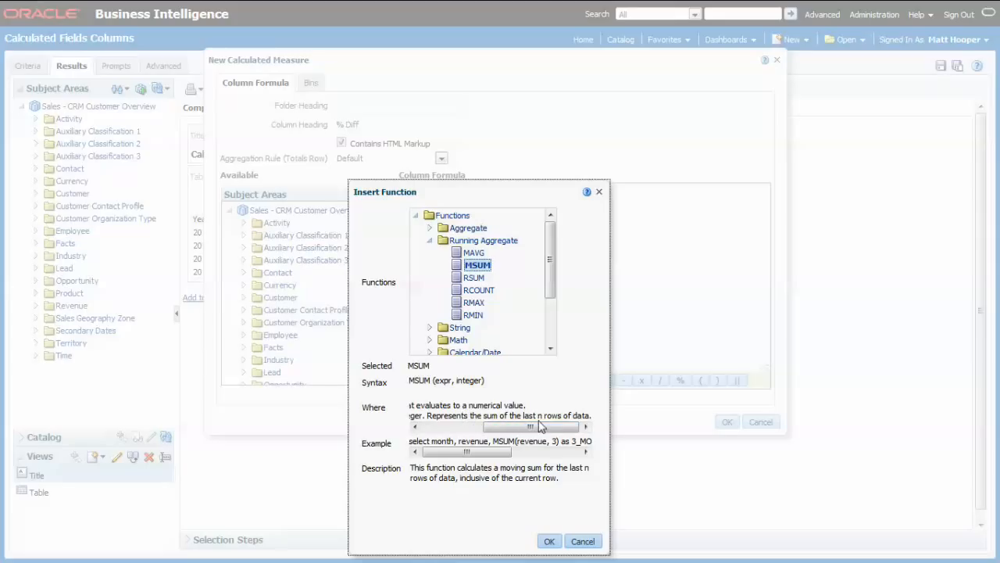
left_click(549, 542)
Fill in MSUM with Closed Opportunity Revenue as the expression and 2 as the integer, and create the measure.
double_click(435, 193)
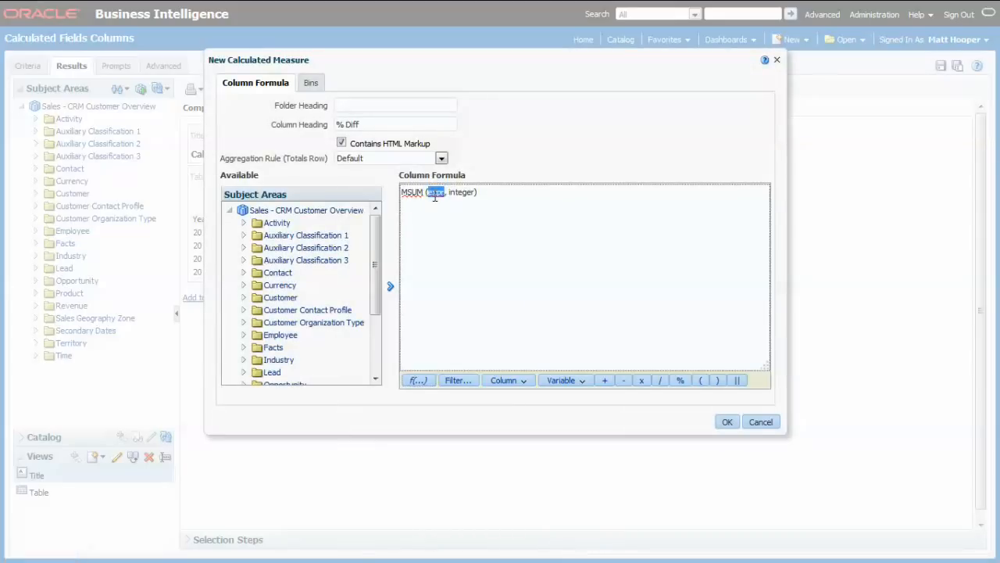
left_click(508, 381)
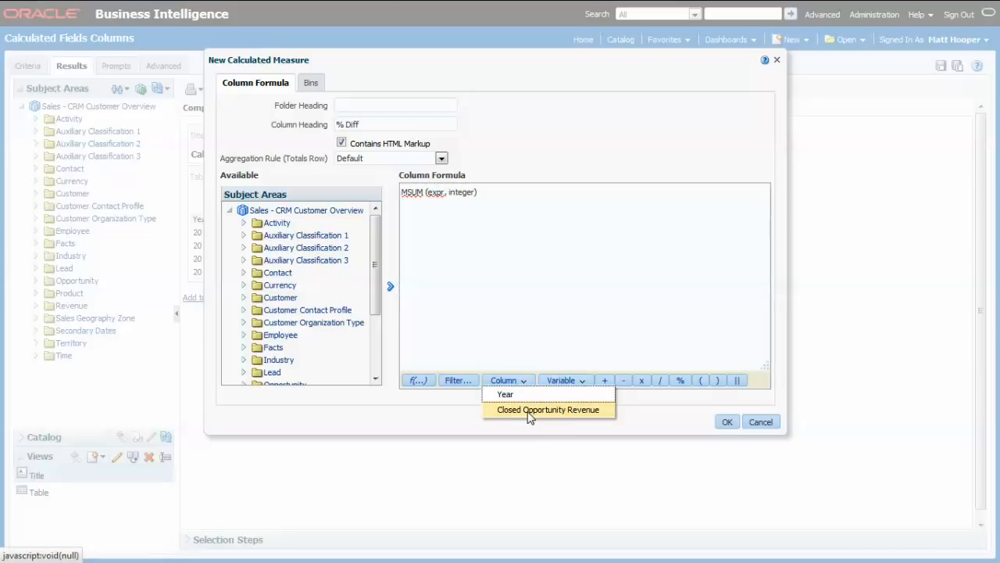
left_click(529, 409)
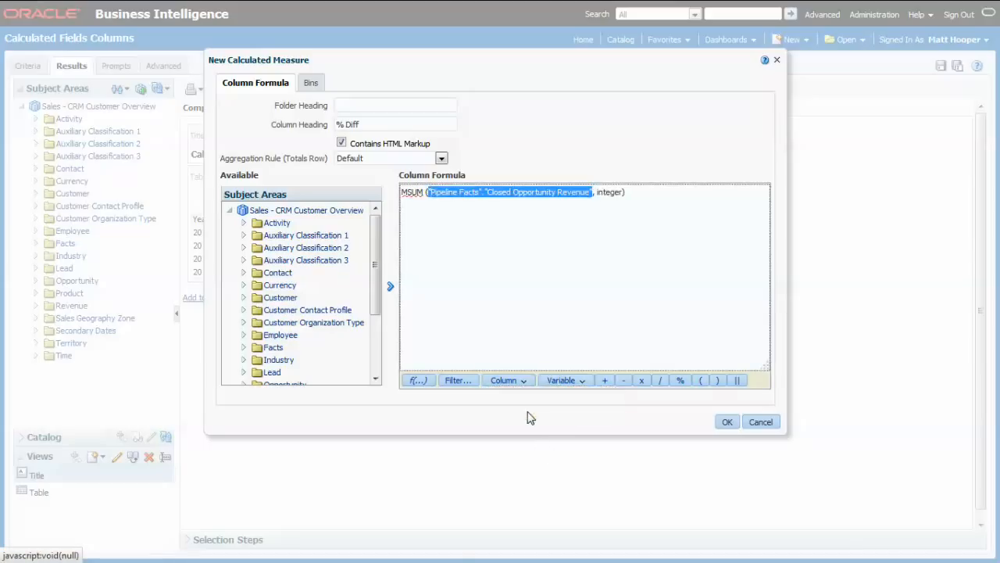
double_click(610, 193)
type("2")
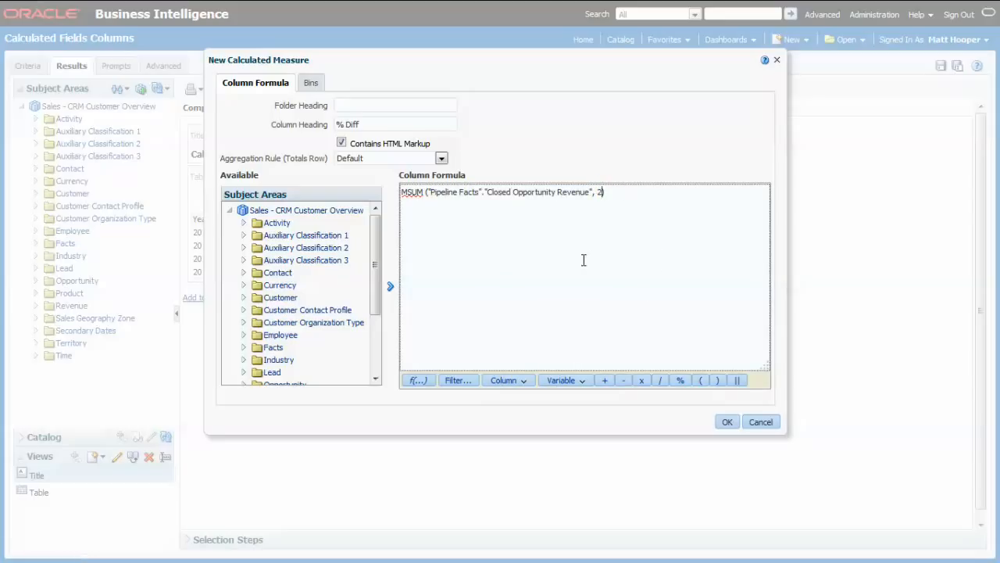
left_click(726, 422)
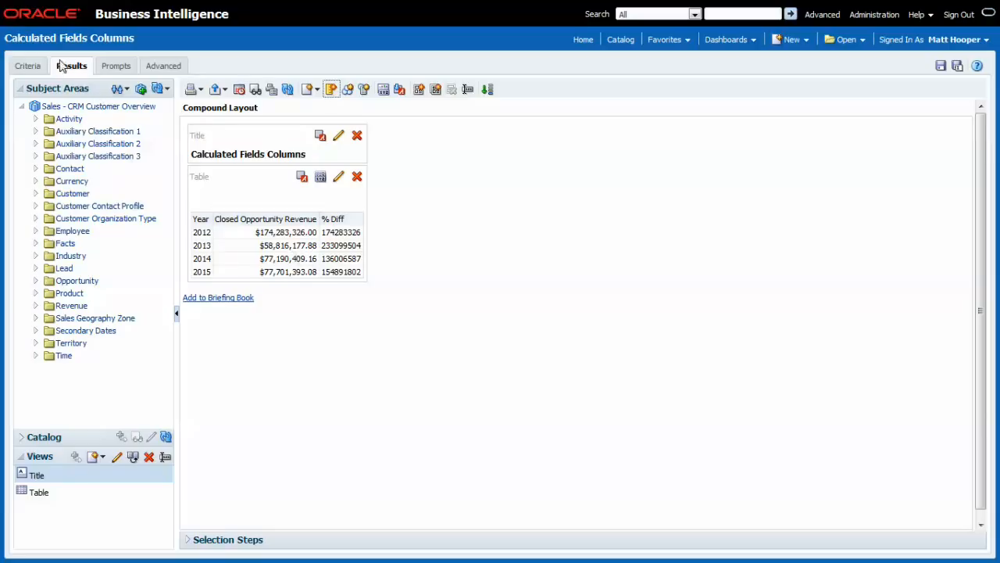
Edit the % Diff formula to subtract Closed Opportunity Revenue from the MSUM expression, and display the results.
left_click(28, 66)
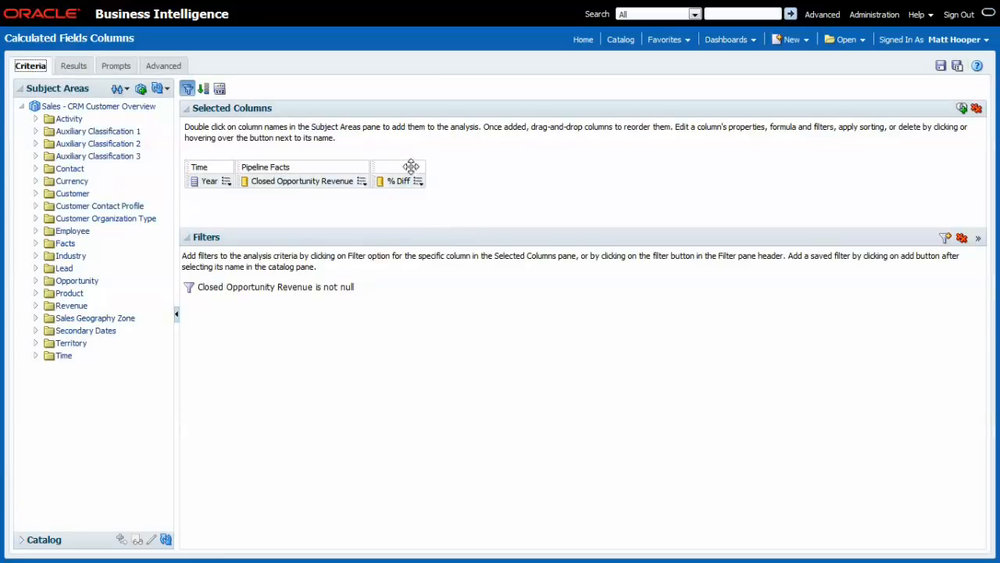
left_click(419, 181)
left_click(438, 213)
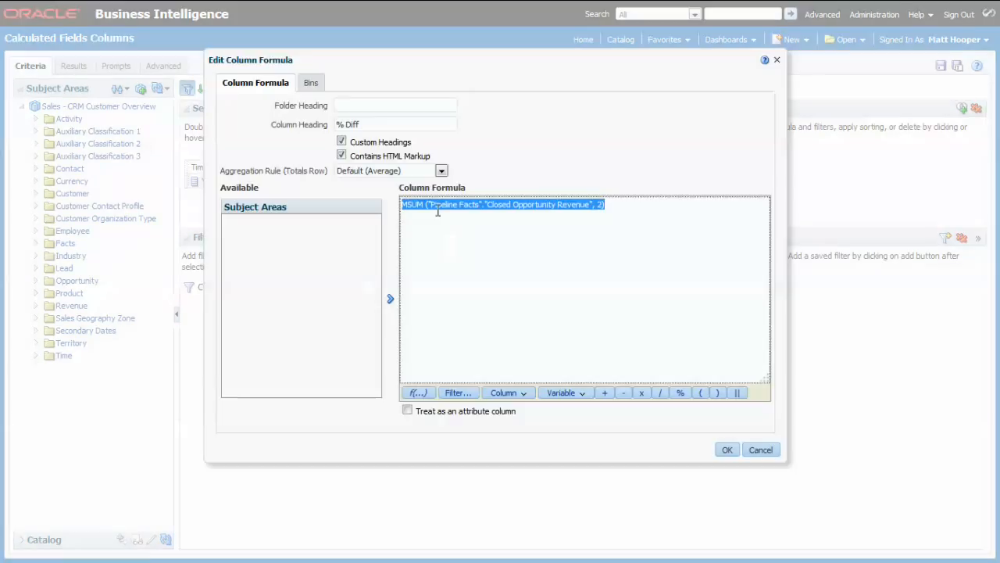
left_click(637, 203)
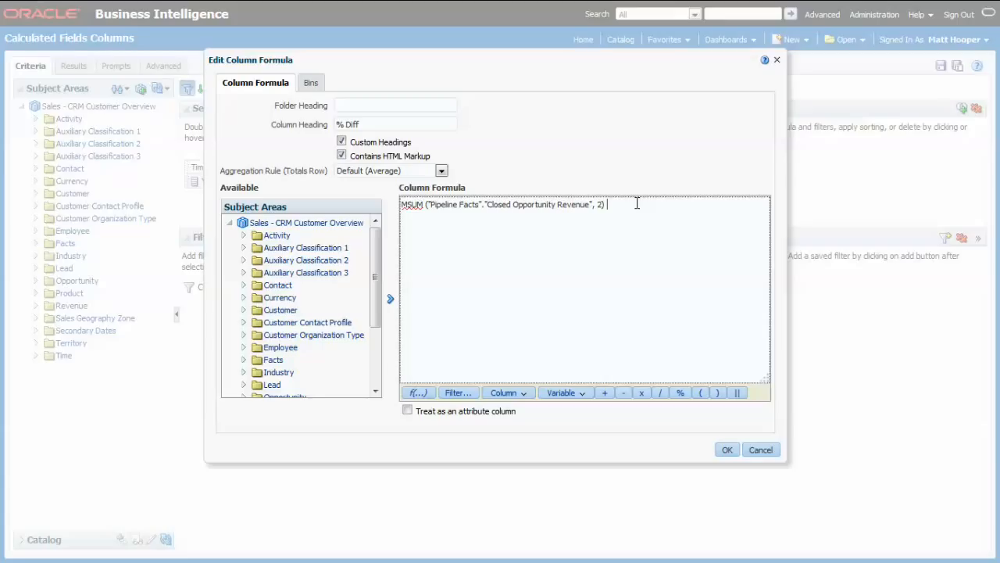
type("-")
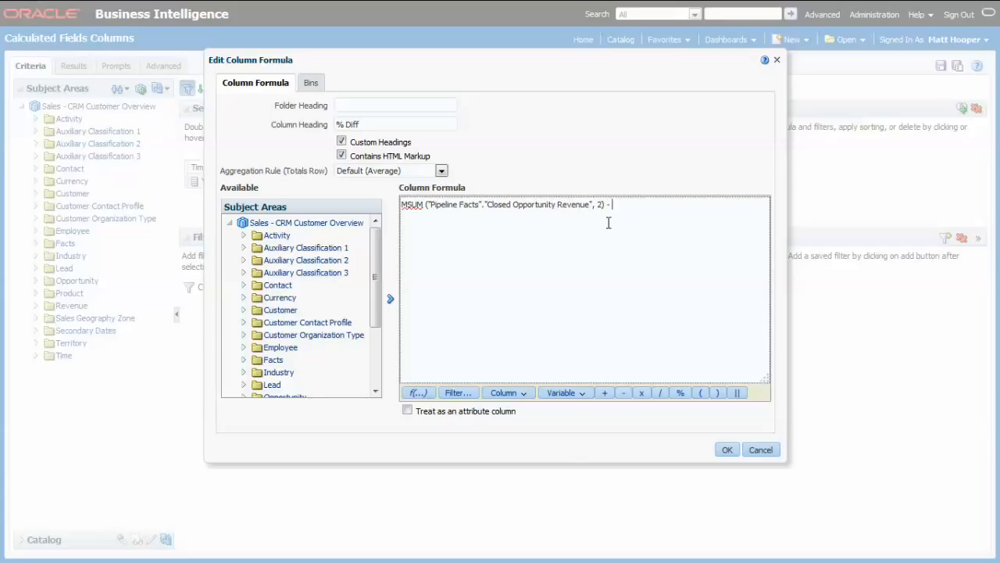
left_click(508, 393)
left_click(536, 422)
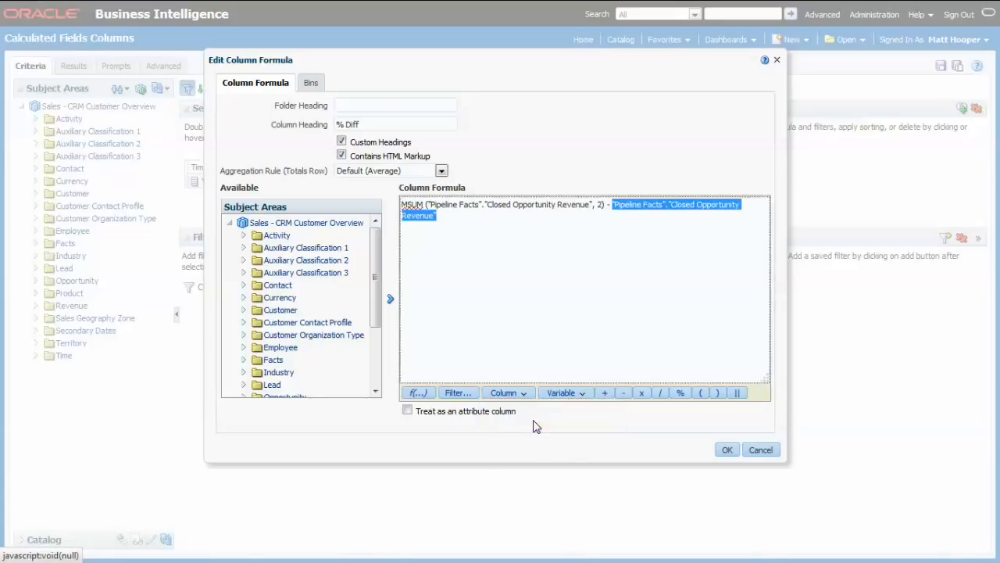
left_click(726, 449)
left_click(63, 68)
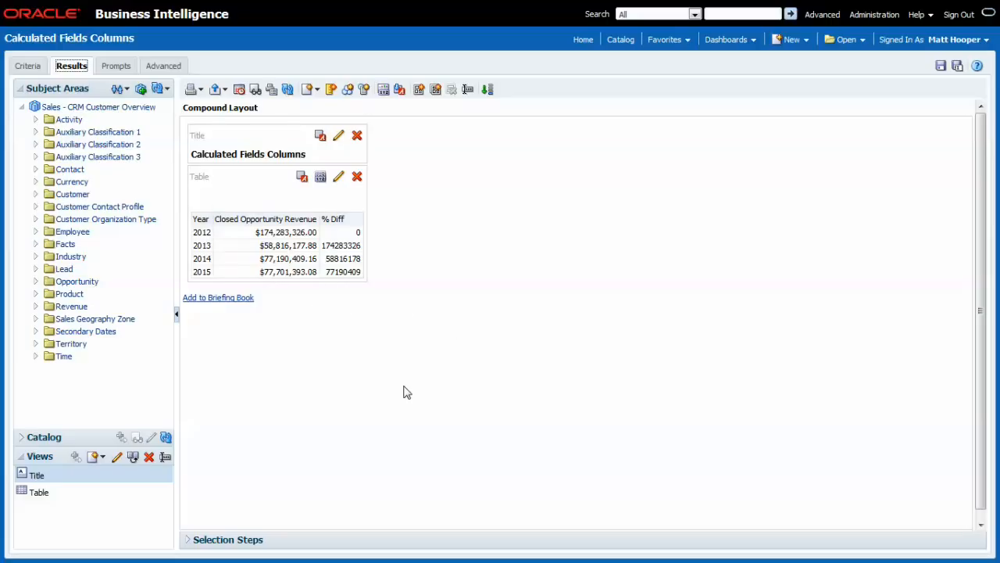
Reopen the % Diff column formula and enclose the entire MSUM subtraction in parentheses.
left_click(31, 67)
left_click(419, 181)
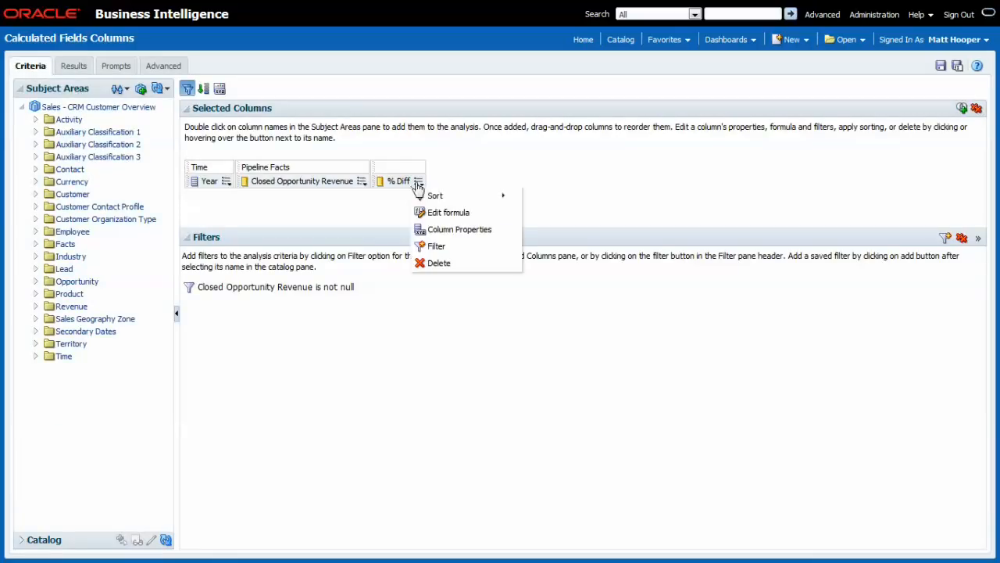
left_click(433, 212)
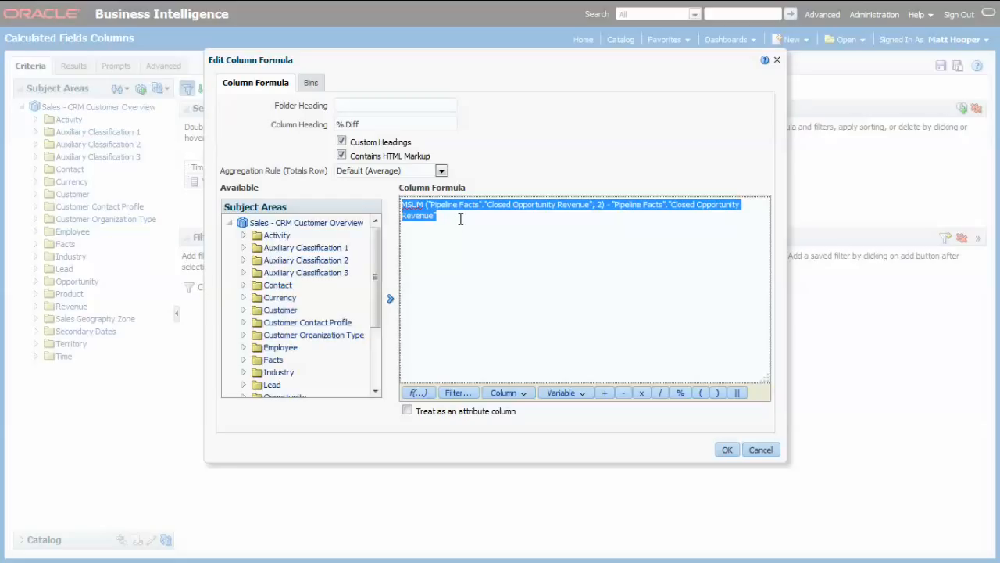
left_click(460, 220)
type(")")
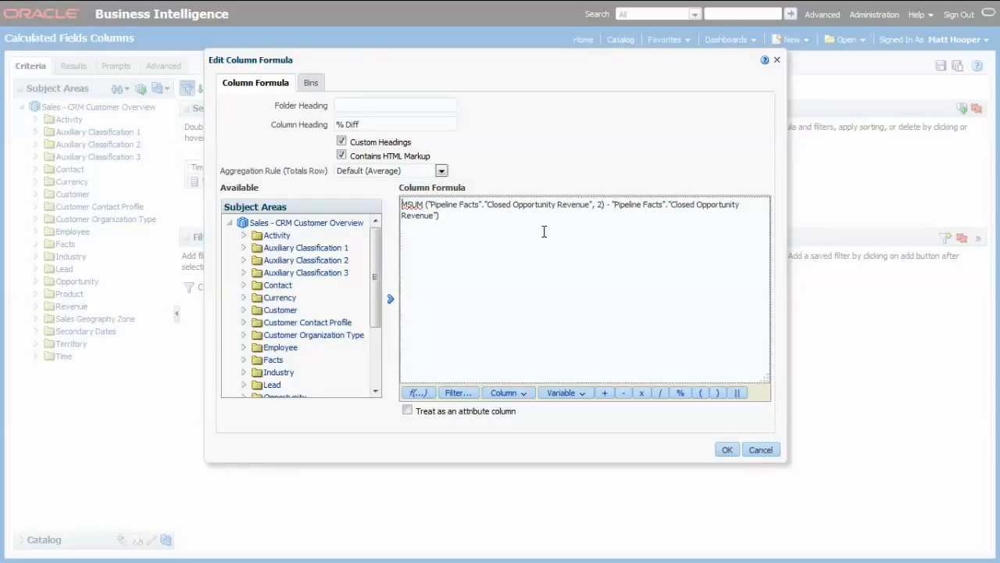
type("(")
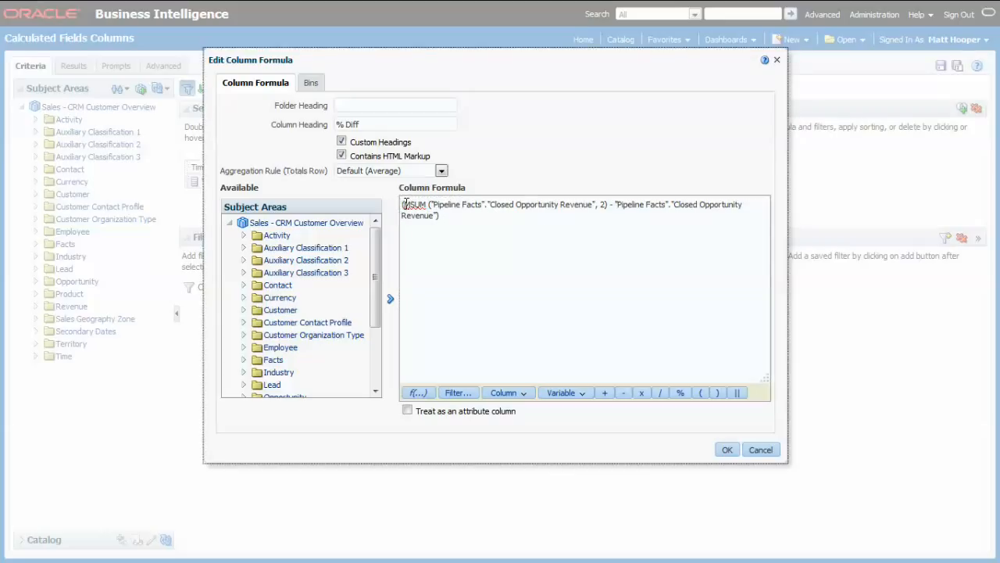
Divide Closed Opportunity Revenue by the parenthesised expression, append "*100 -100" to the formula, and display the results.
left_click(515, 393)
left_click(532, 419)
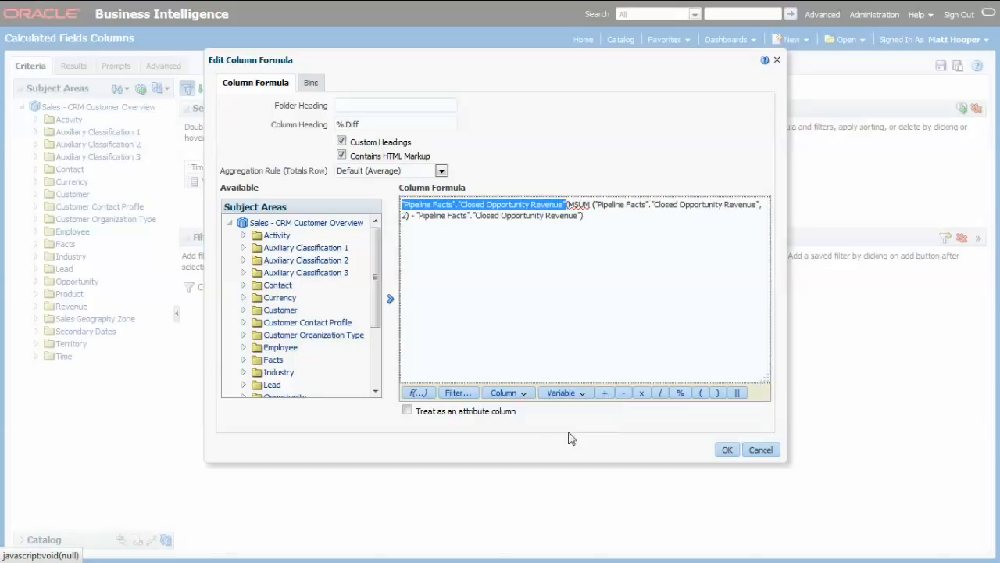
key("Right")
type("/")
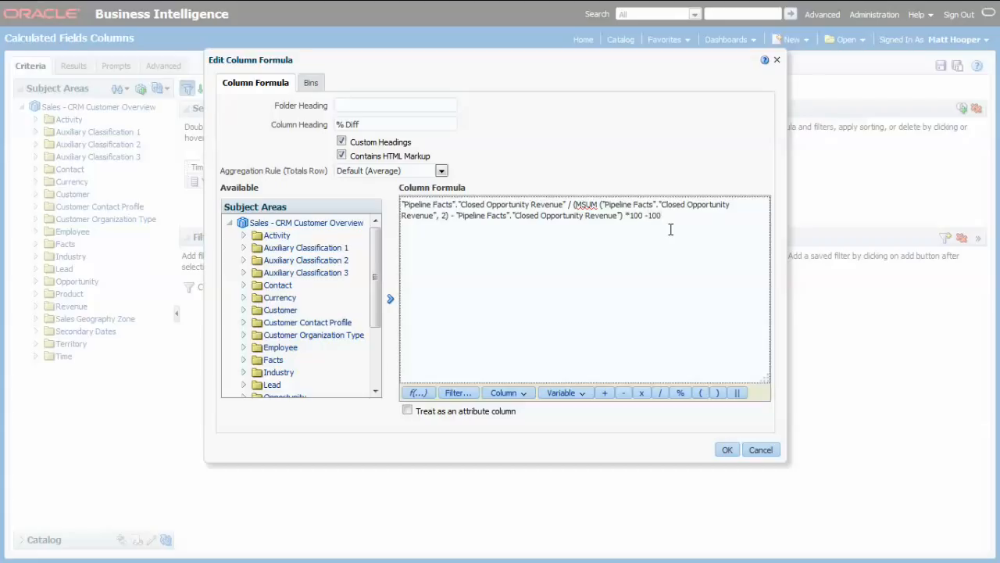
left_click(727, 449)
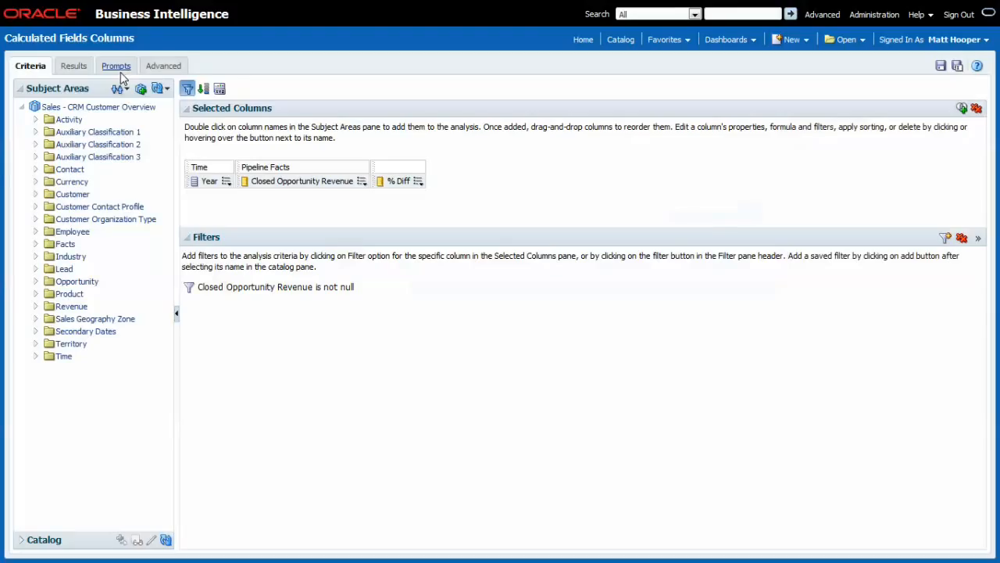
left_click(74, 67)
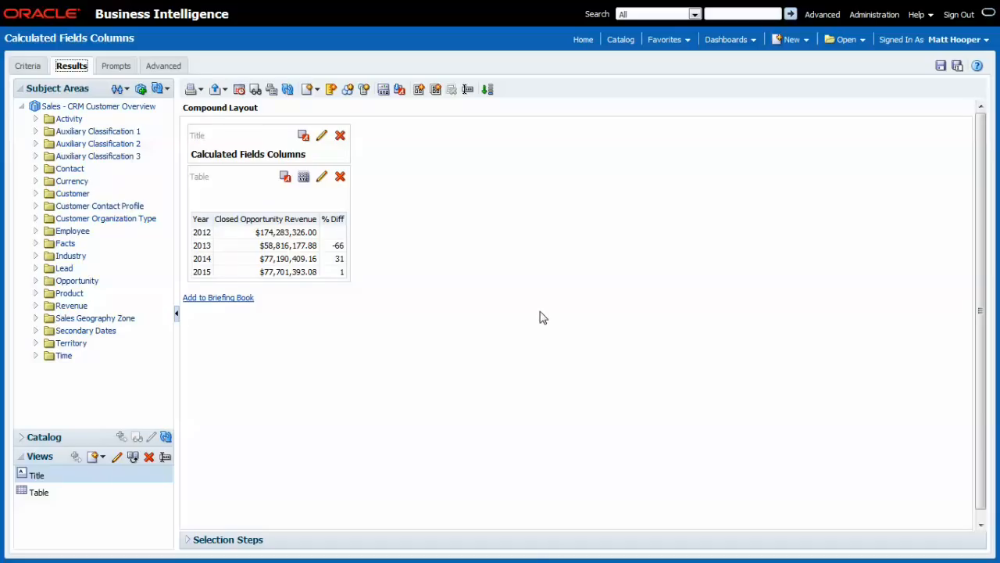
Add a conditional format to the % Diff column with the condition that % Diff is greater than 0.
left_click(28, 66)
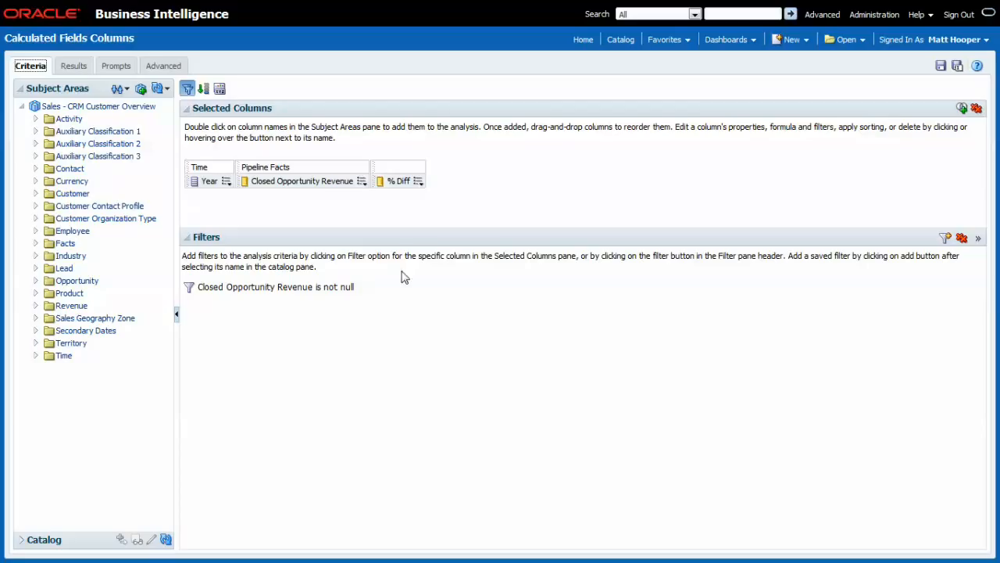
left_click(419, 182)
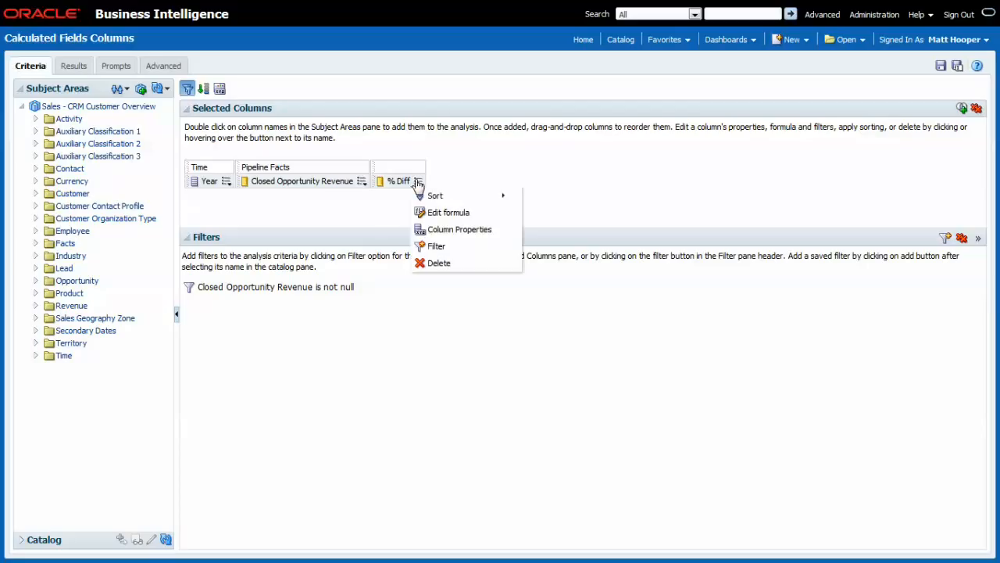
left_click(443, 231)
left_click(484, 86)
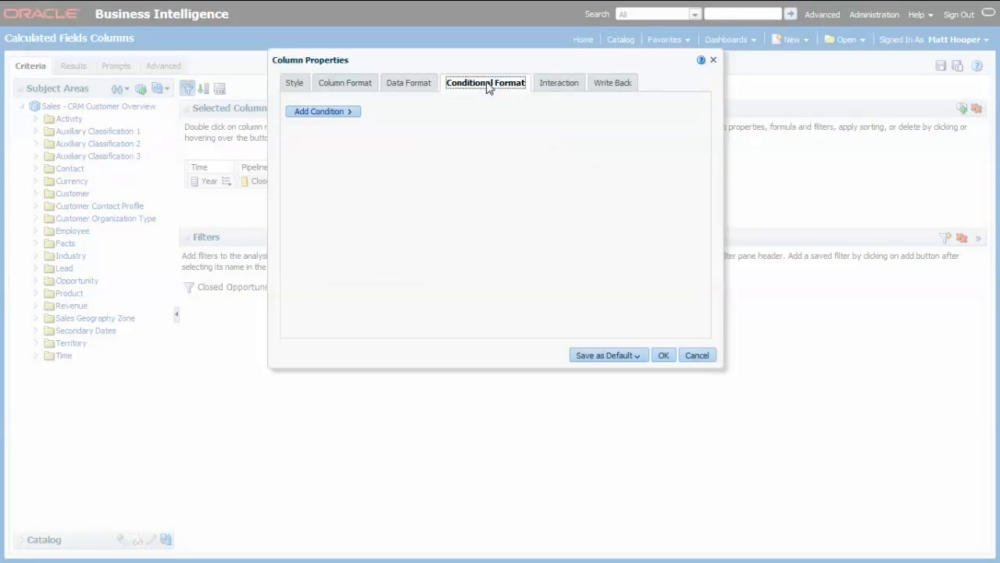
left_click(342, 114)
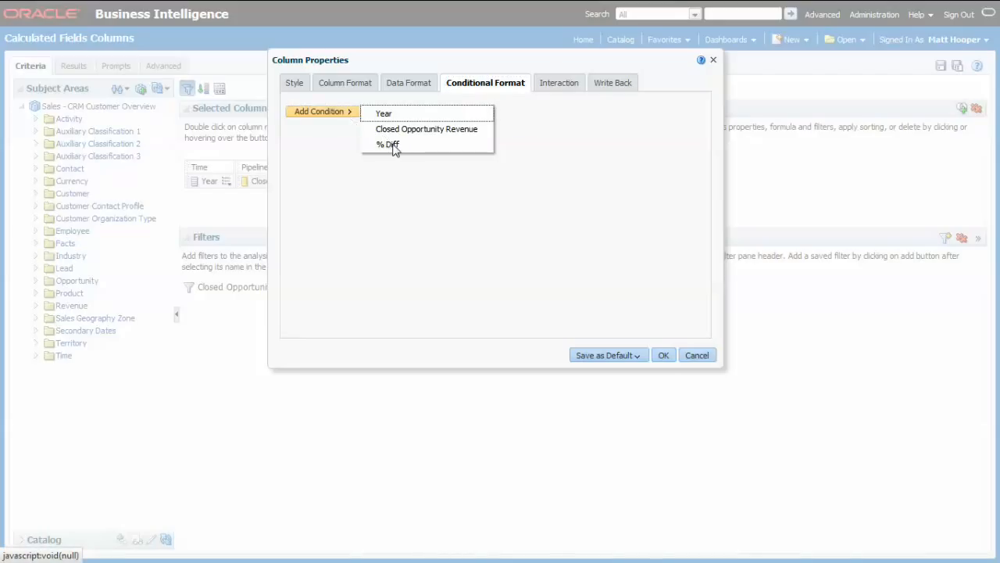
left_click(393, 148)
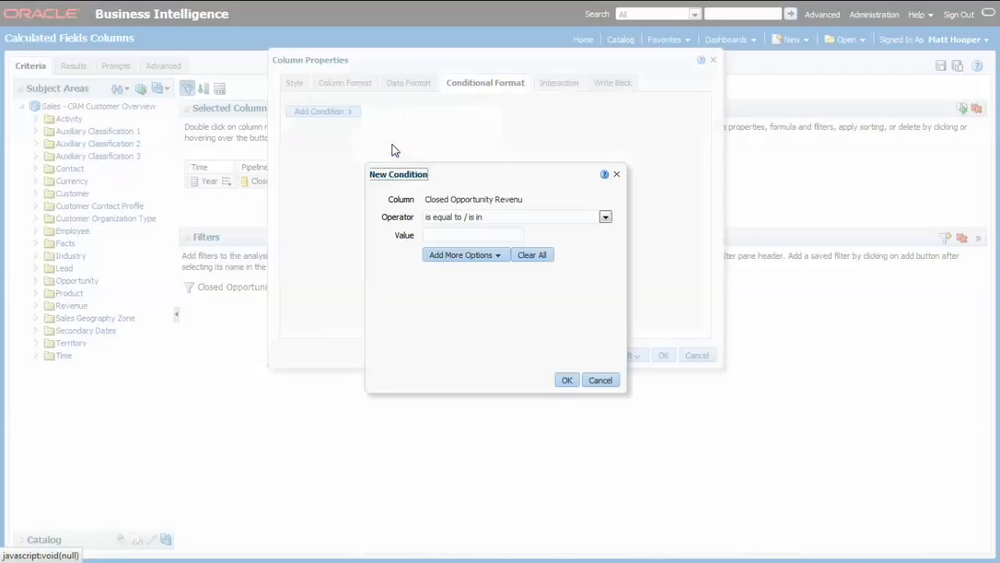
left_click(603, 217)
left_click(492, 261)
left_click(449, 236)
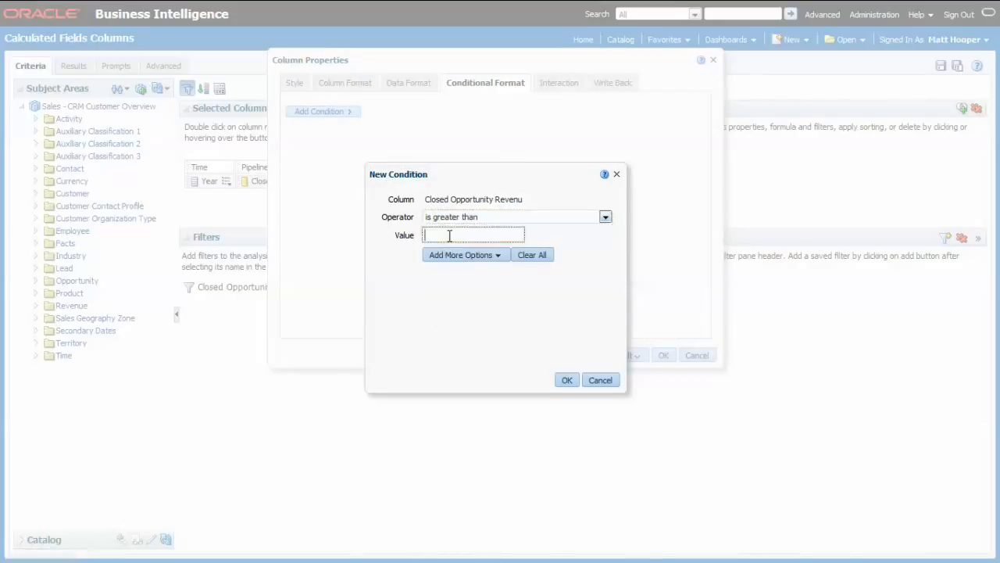
type("0")
left_click(568, 381)
Format the greater-than condition with the blue upward triangle image and set its placement to Images Right.
left_click(594, 267)
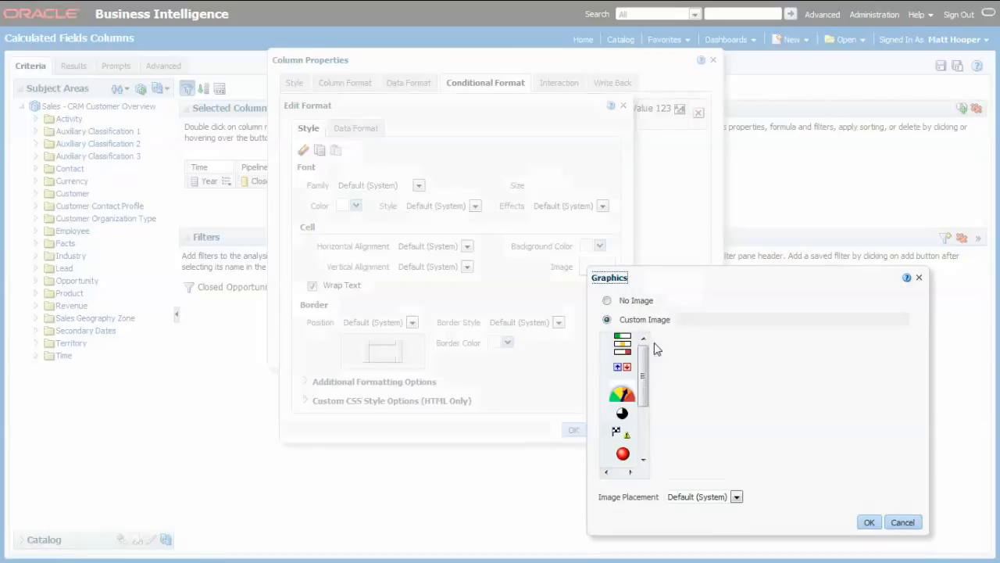
left_click(625, 366)
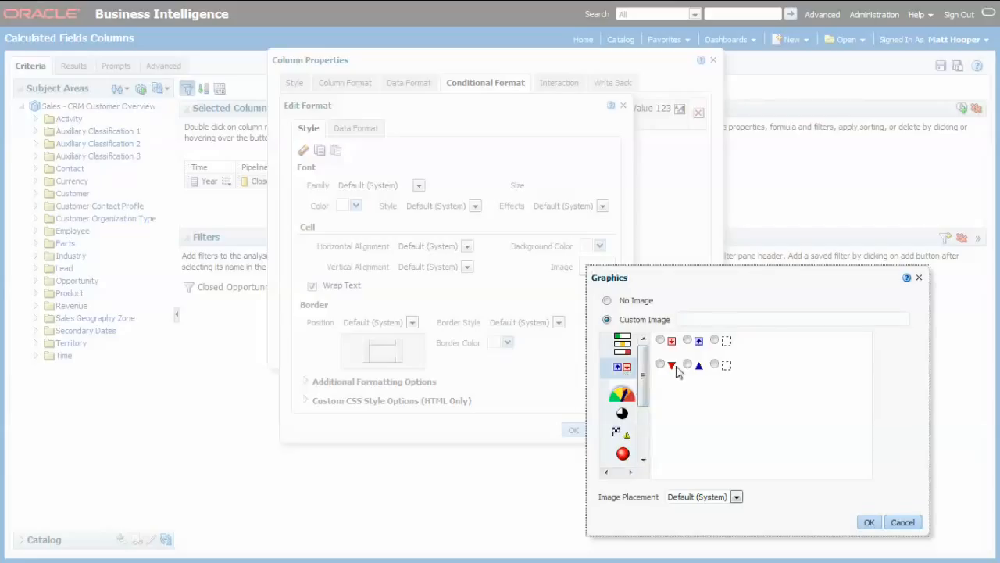
left_click(687, 364)
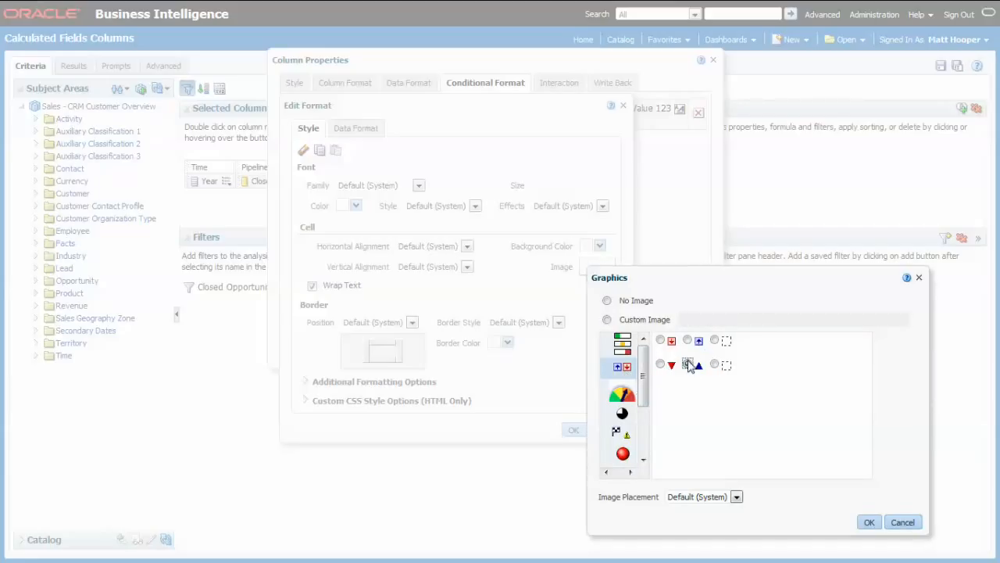
left_click(727, 498)
left_click(722, 532)
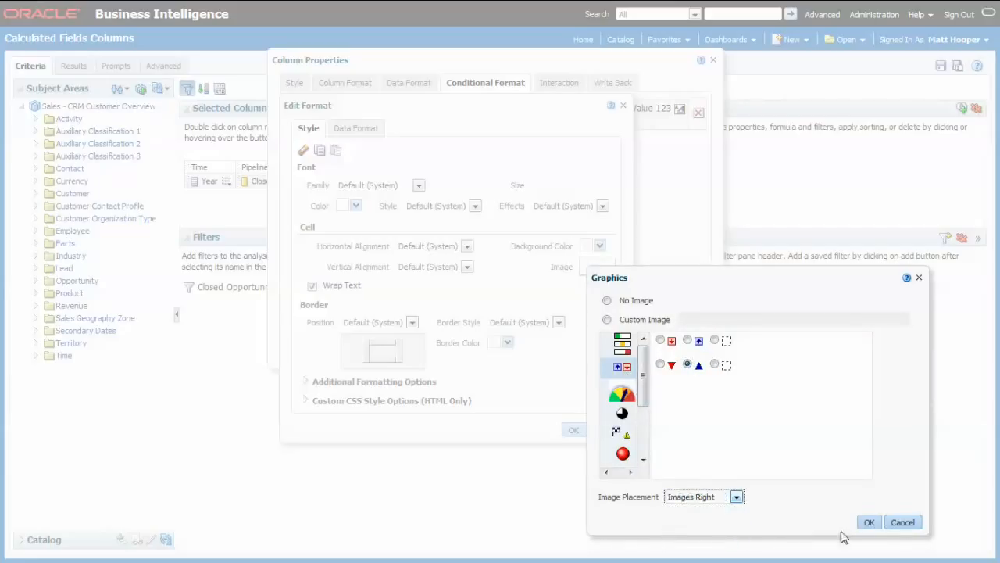
left_click(869, 522)
left_click(573, 432)
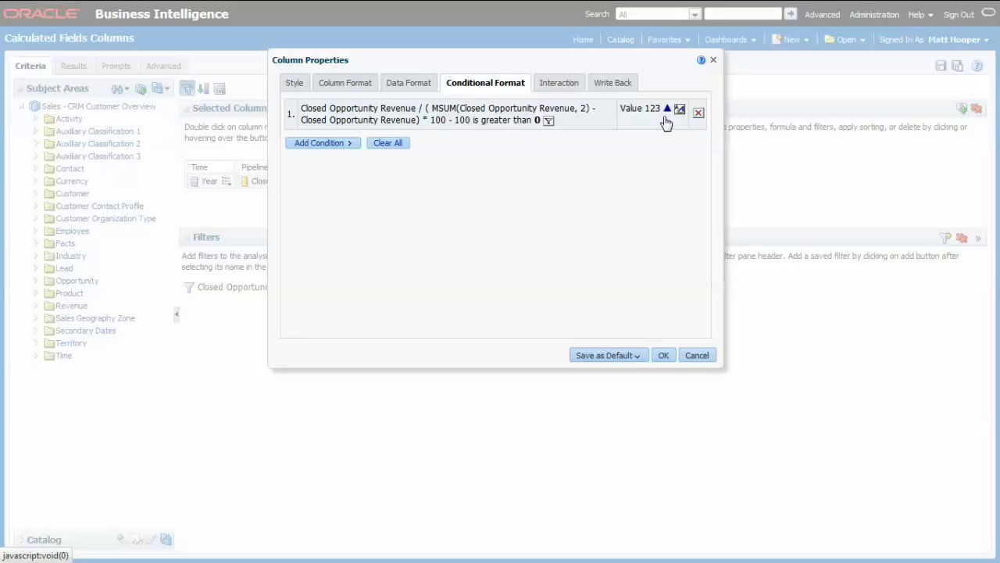
Add a second conditional format condition on % Diff using the "is less than" operator.
left_click(344, 145)
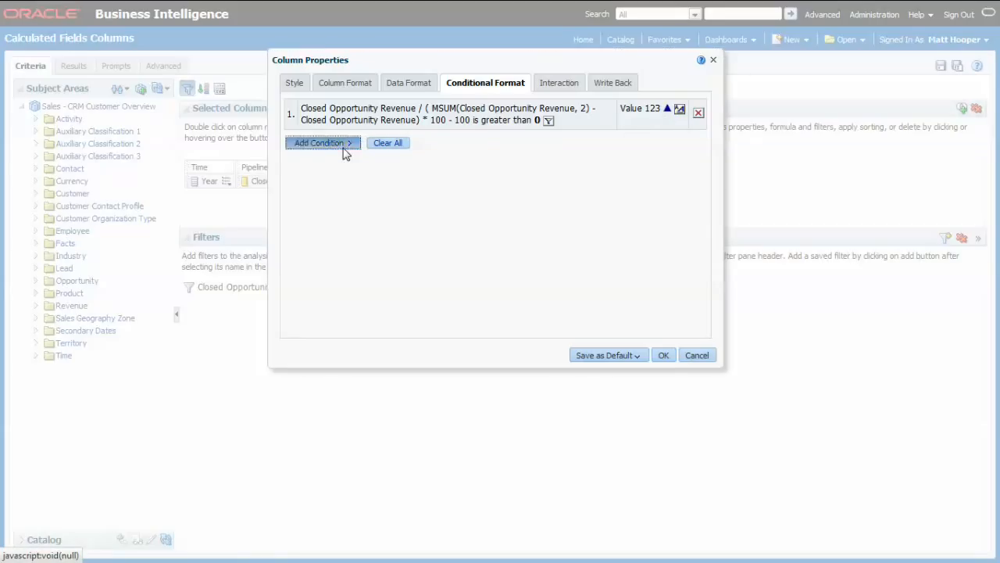
left_click(405, 176)
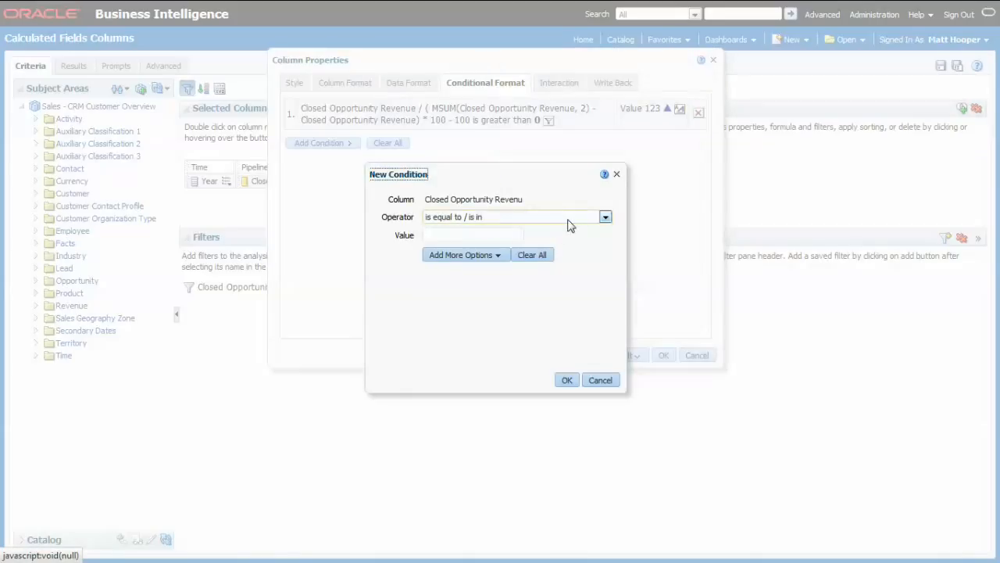
left_click(605, 218)
left_click(518, 252)
left_click(463, 234)
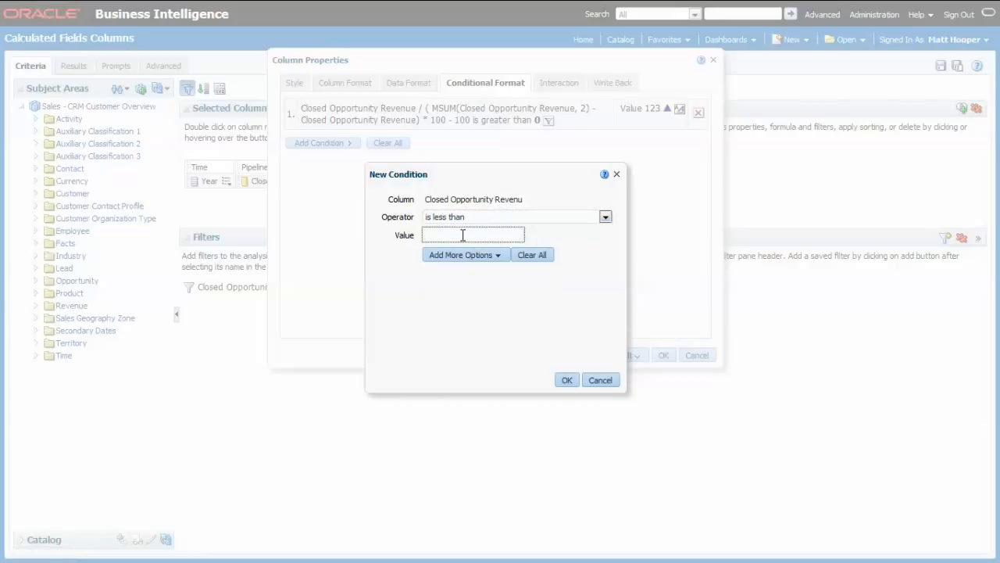
left_click(567, 380)
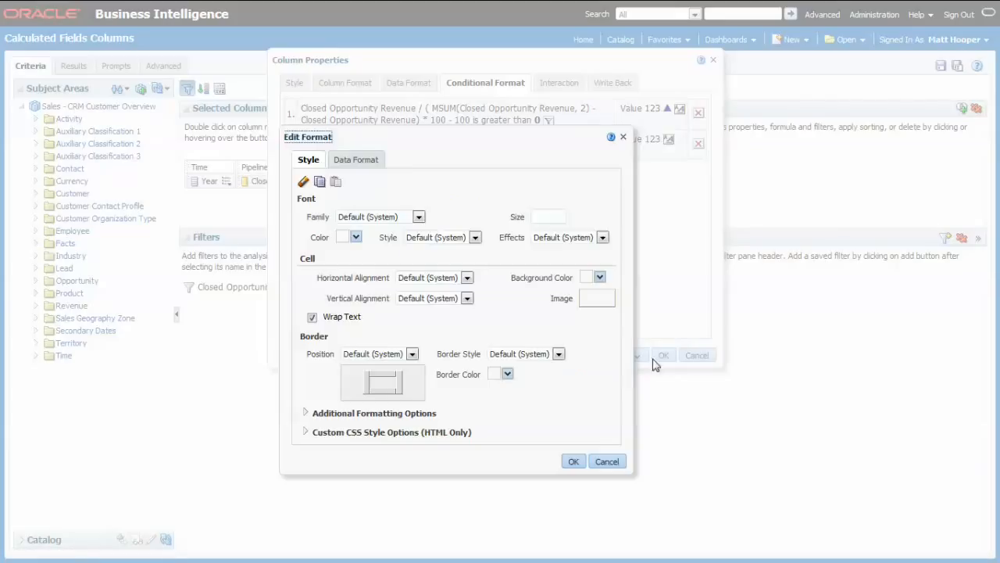
Format the less-than condition with the red downward triangle placed as Images Right, and display the results with the saved column properties.
left_click(601, 298)
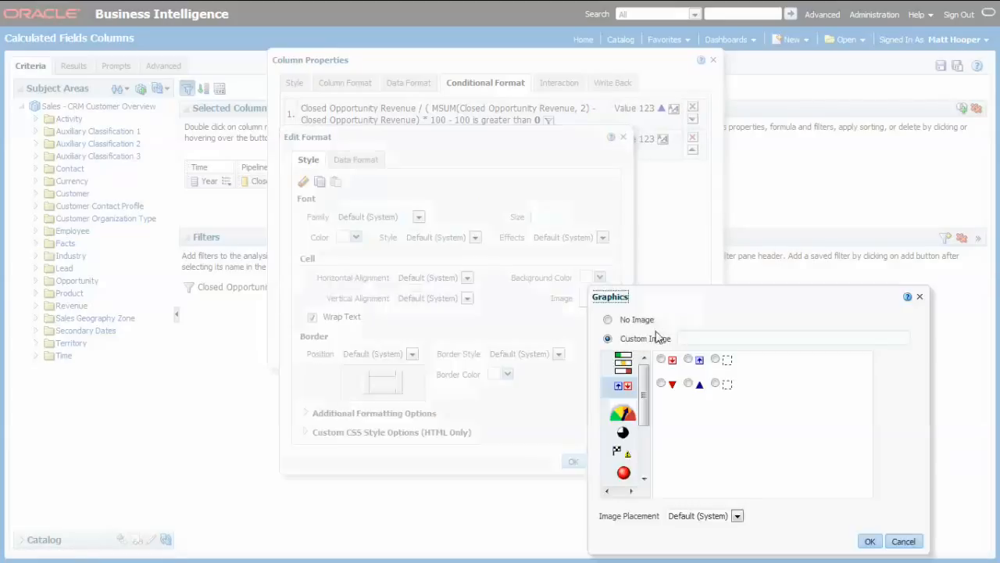
left_click(662, 383)
left_click(736, 517)
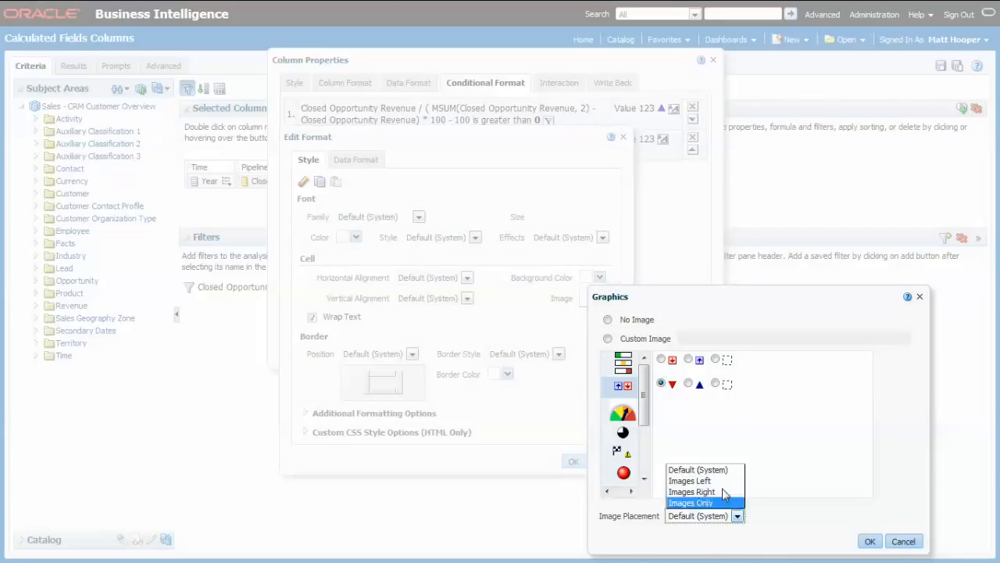
left_click(717, 493)
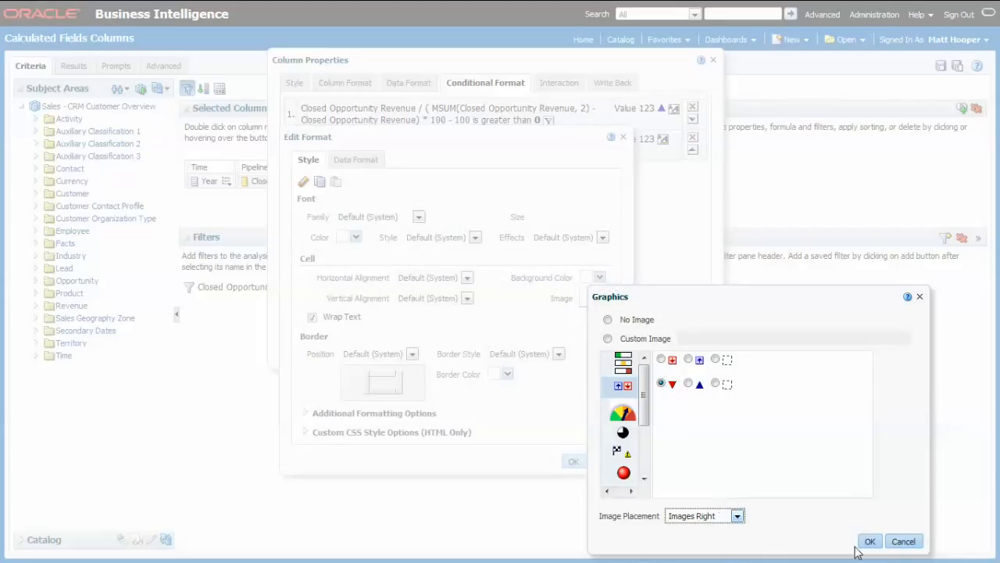
left_click(870, 541)
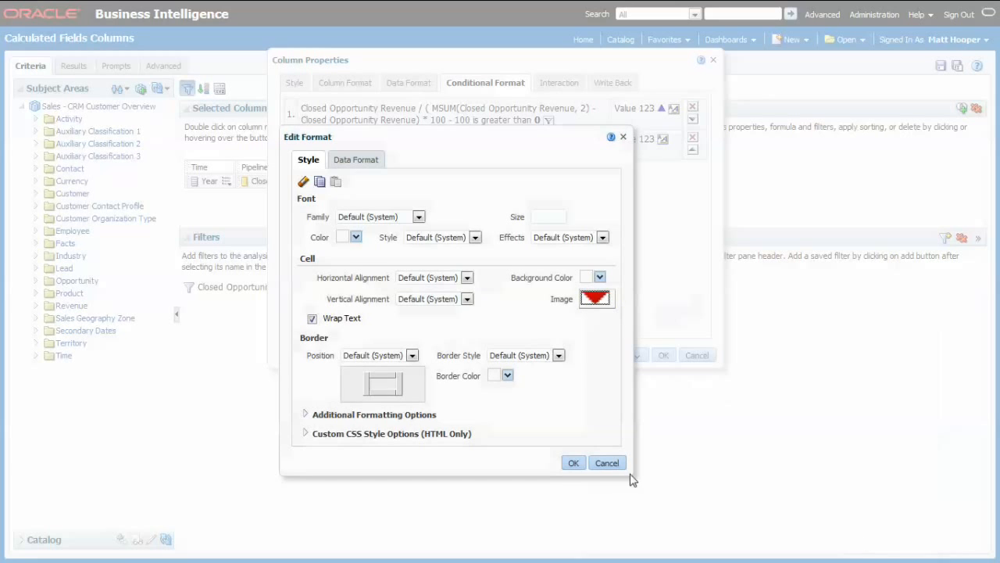
left_click(574, 461)
left_click(663, 356)
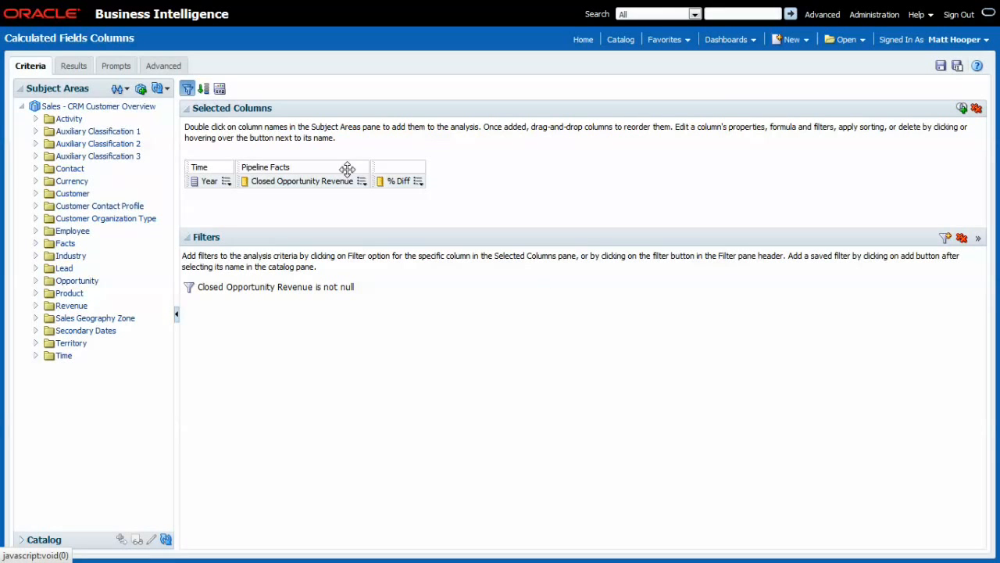
left_click(73, 67)
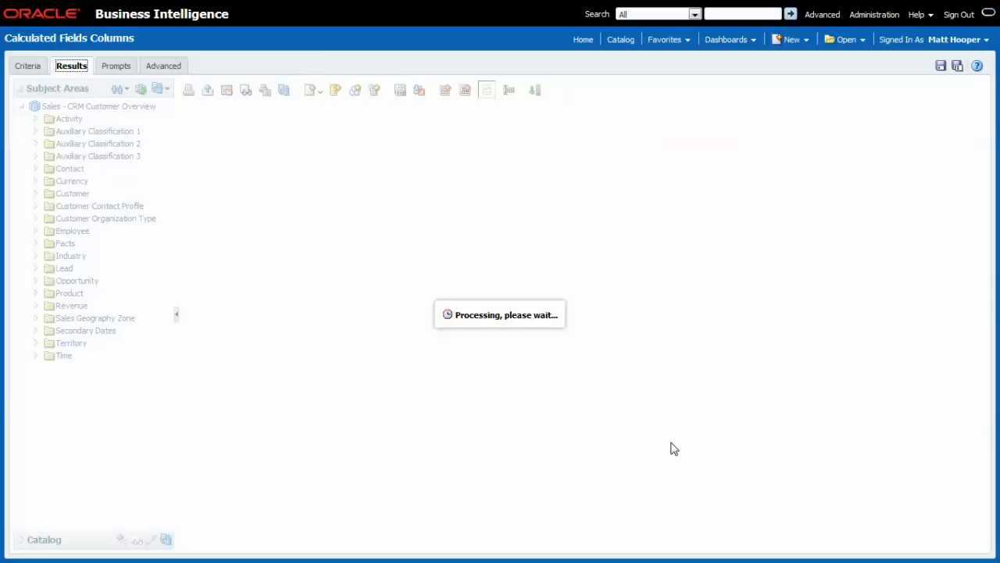